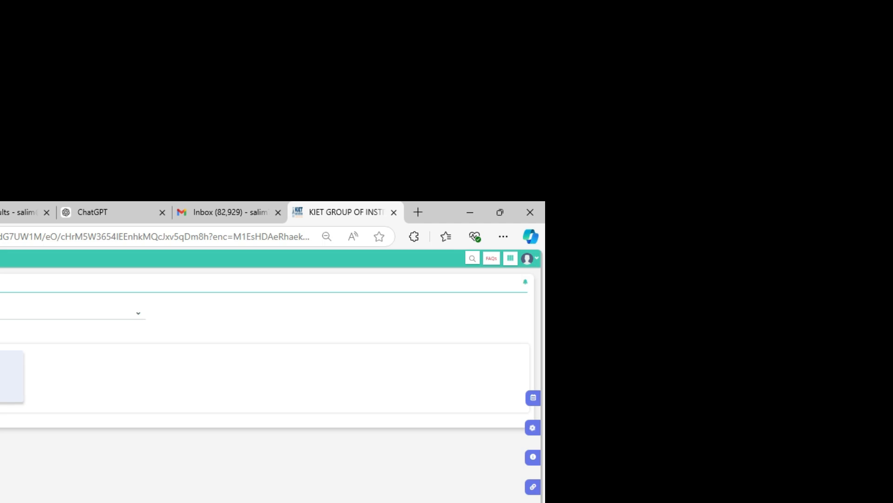
Choose the session and open the course K24EEE11P - IoT and Embedded Systems Lab for BTech EEE
left_click(1, 313)
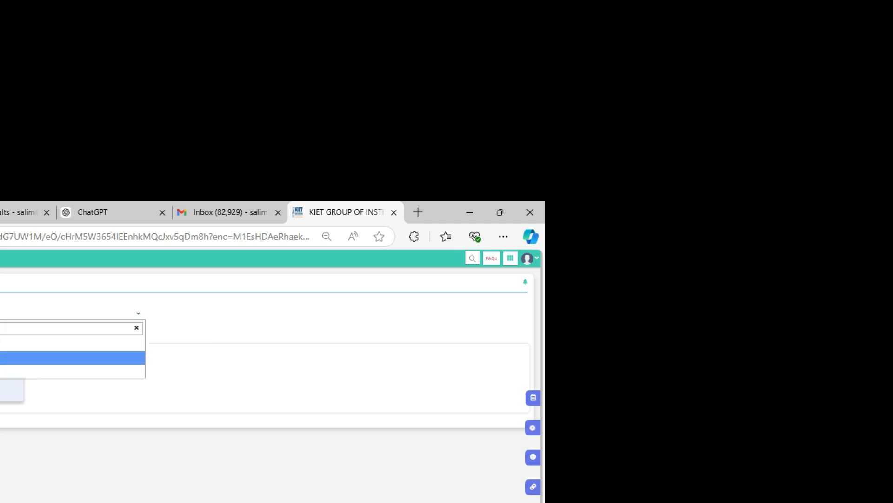
left_click(1, 357)
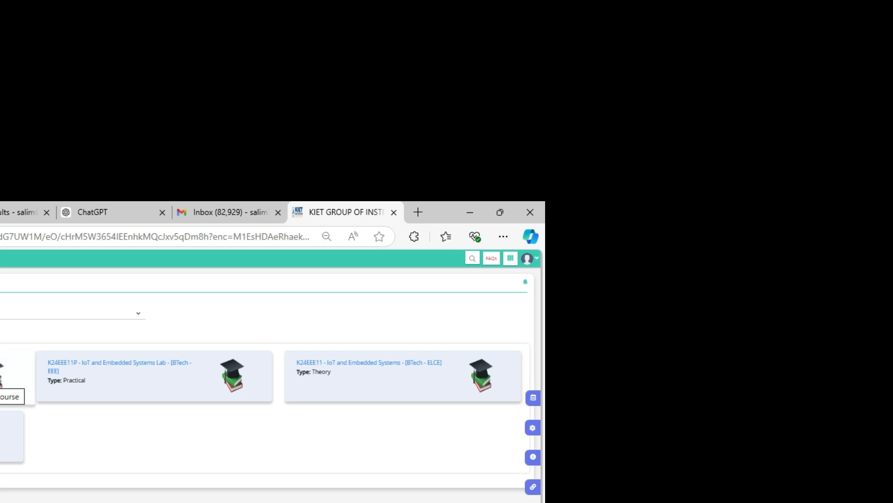
left_click(114, 382)
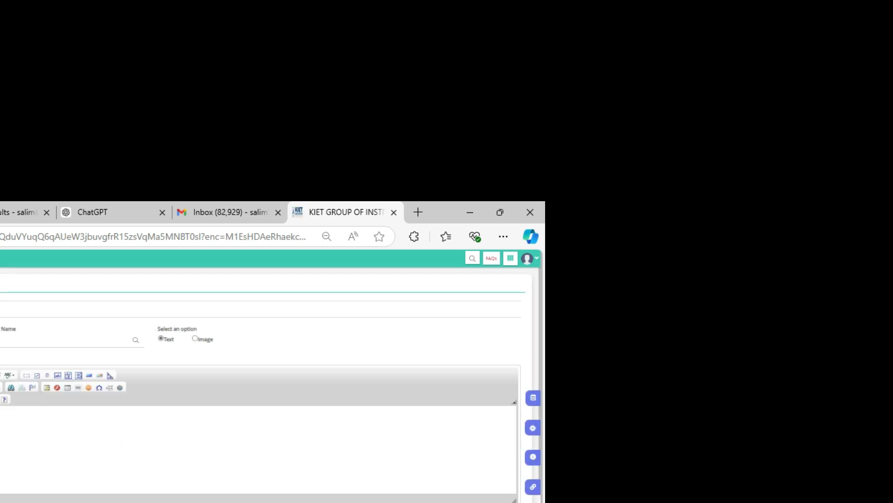
Fill the Name field with the saved entry Arduino, complete the text question and save it
left_click(65, 339)
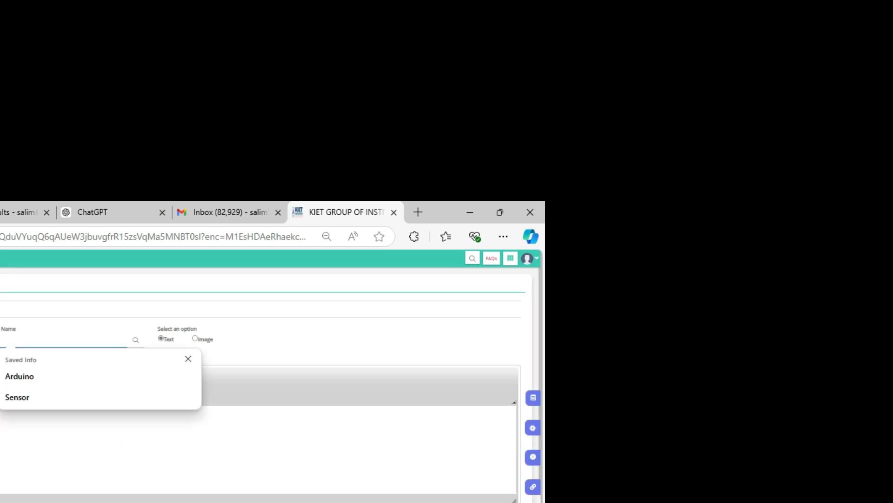
left_click(20, 377)
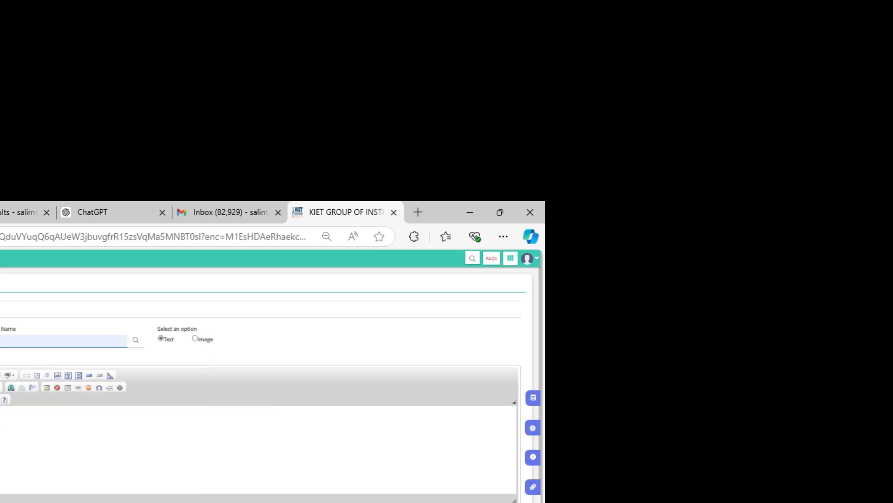
left_click(9, 438)
scroll(541, 347, "down", 1)
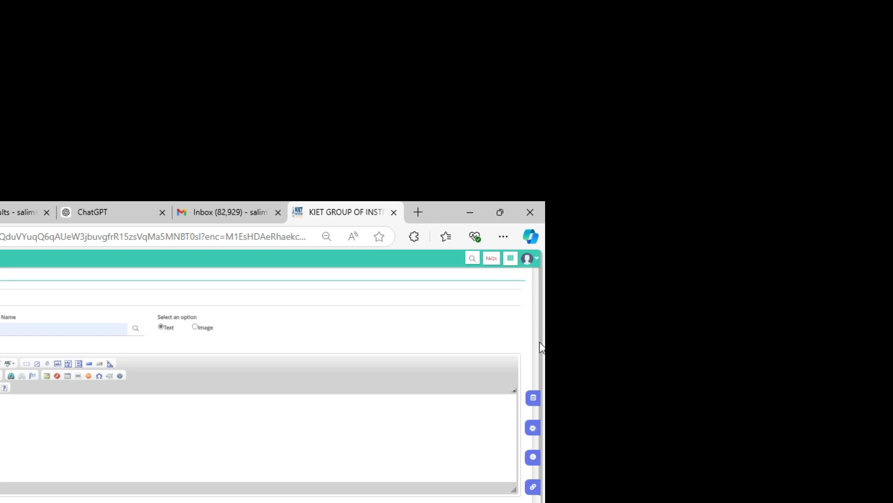
left_click_drag(541, 347, 544, 417)
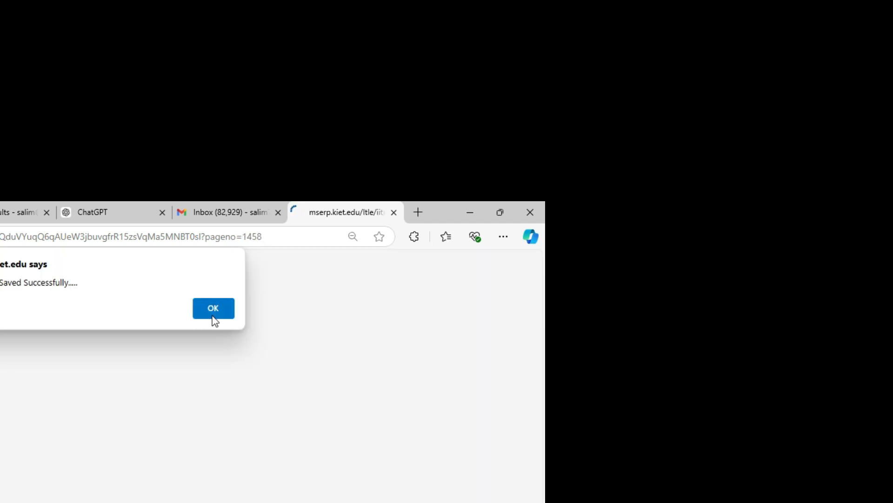
left_click(214, 320)
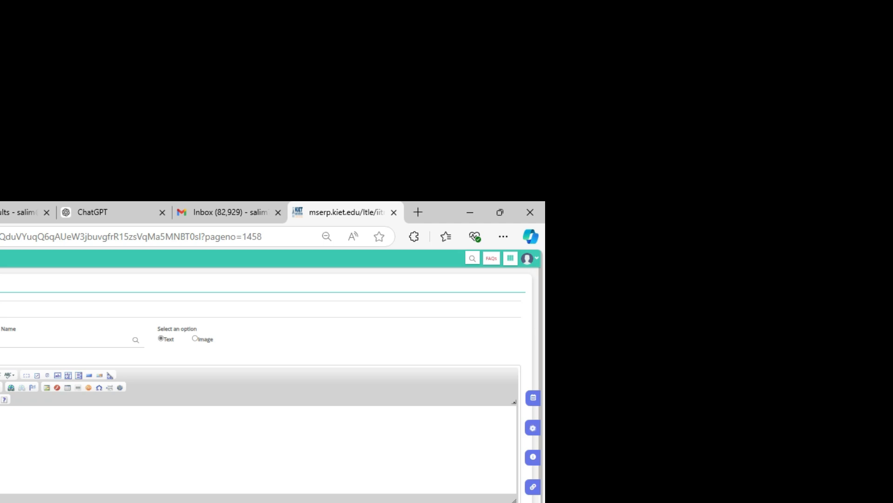
Delete a question record from the saved list below the answer fields and acknowledge the deletion
scroll(260, 372, "down", 10)
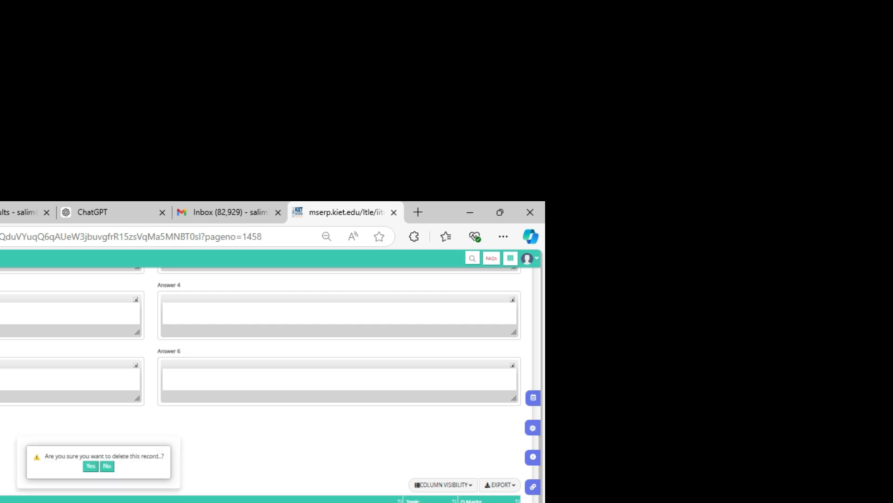
left_click(86, 466)
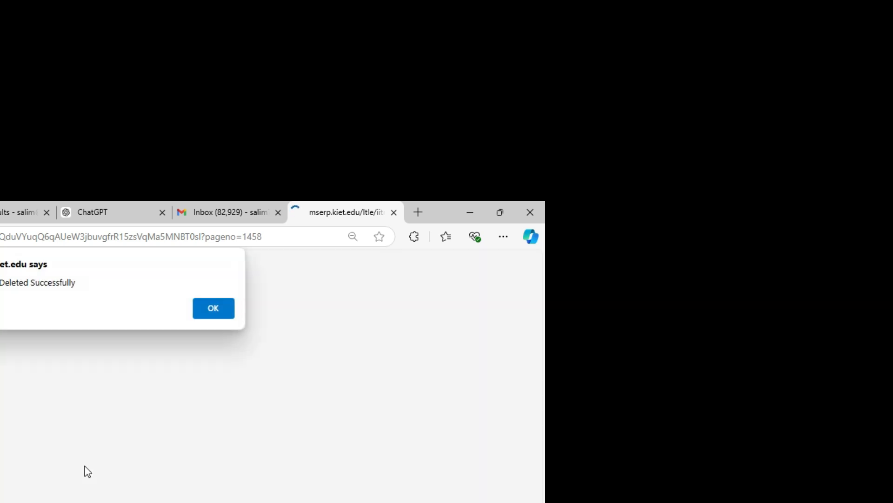
left_click(219, 313)
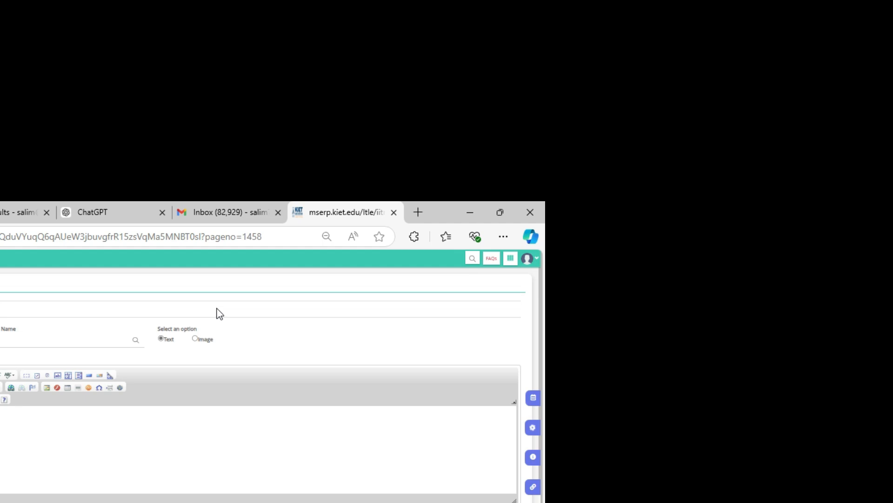
key("ctrl+a")
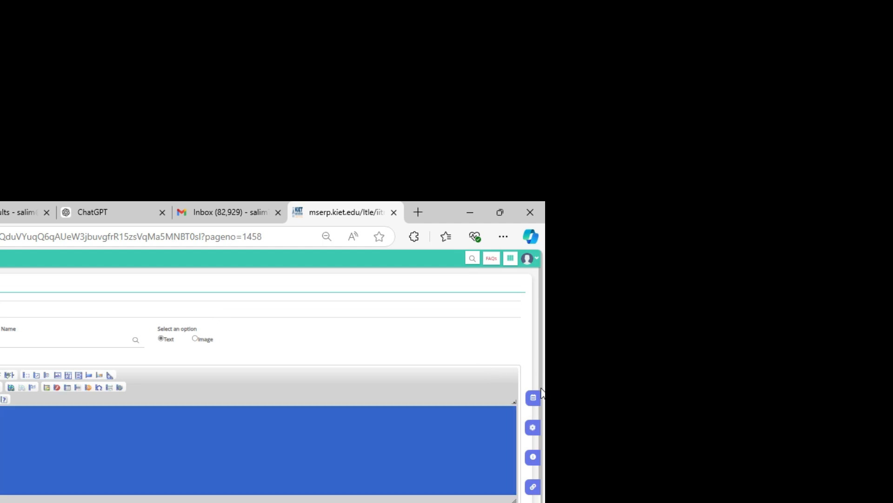
scroll(261, 372, "down", 5)
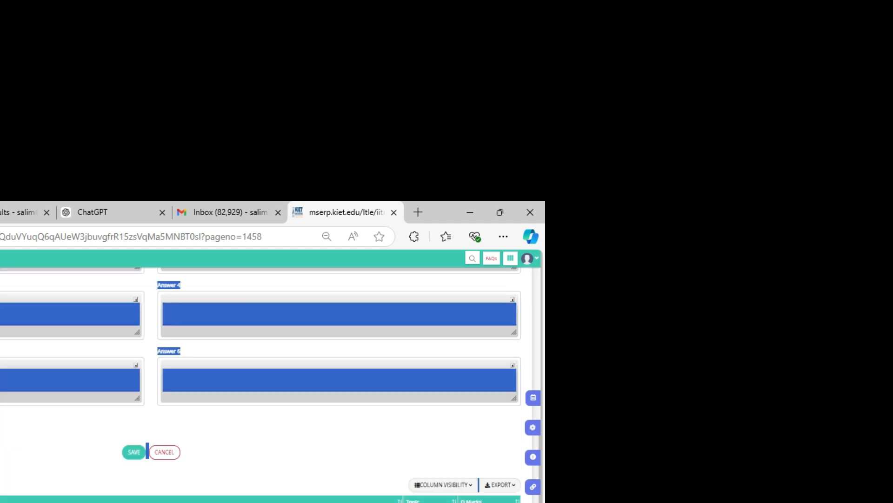
left_click(264, 445)
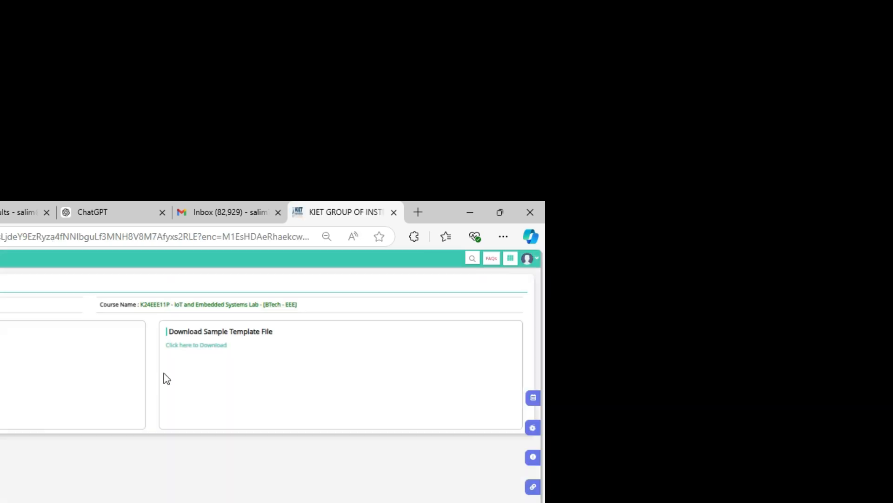
Download the sample template file, and open the ir workbook from the New folder inside Downloads > MCQ Questions KIET
left_click(191, 347)
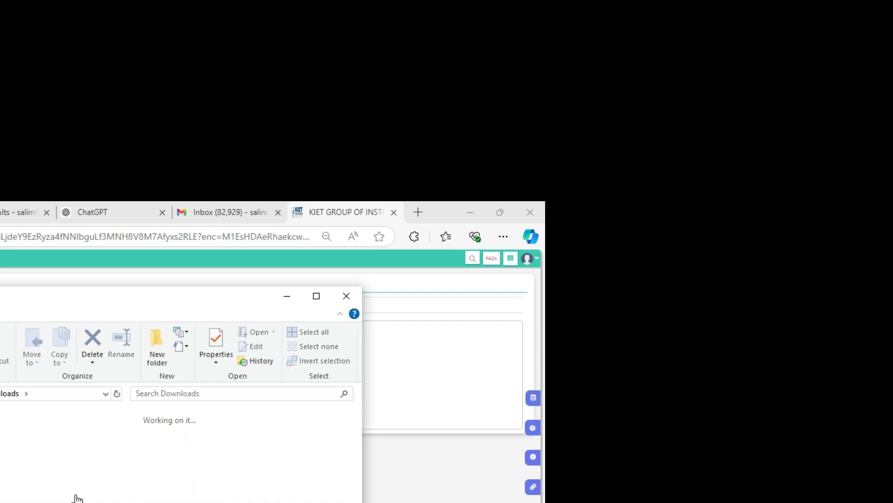
left_click_drag(356, 423, 359, 441)
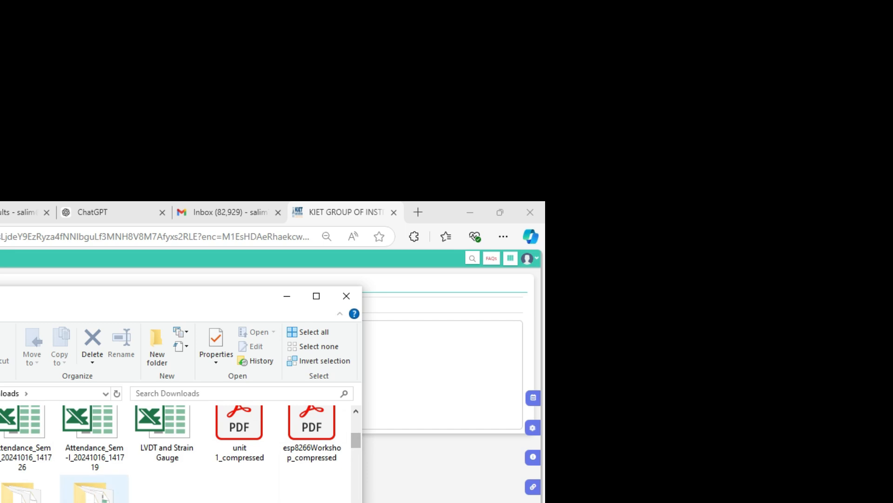
double_click(102, 496)
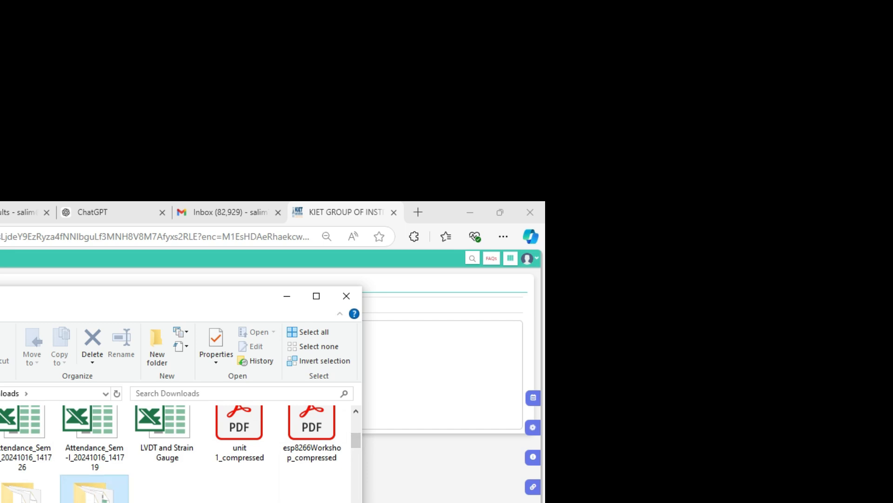
left_click(317, 297)
double_click(10, 342)
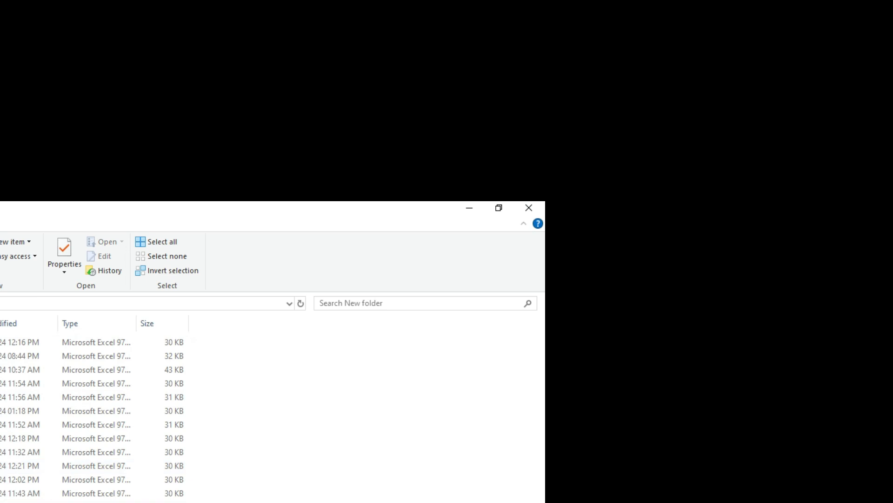
left_click(2, 411)
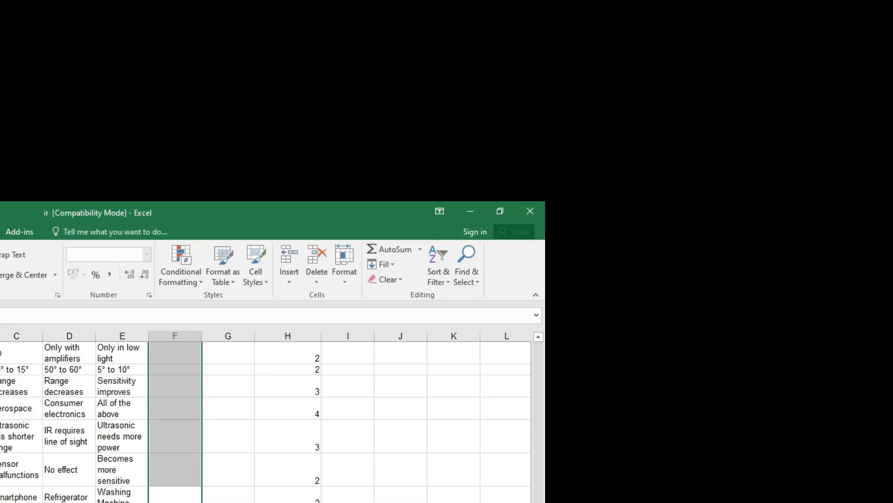
Review the answer text columns and the CORRECTANS column from the header row of the question sheet
scroll(305, 417, "up", 5)
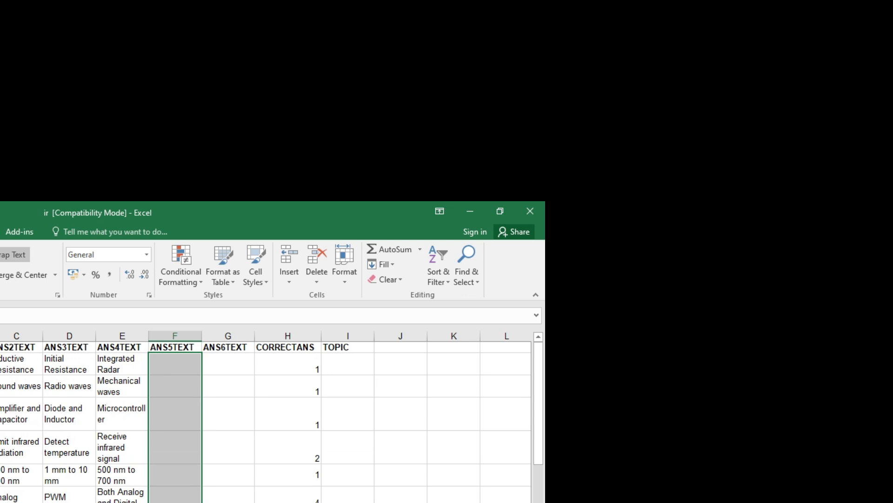
left_click(1, 346)
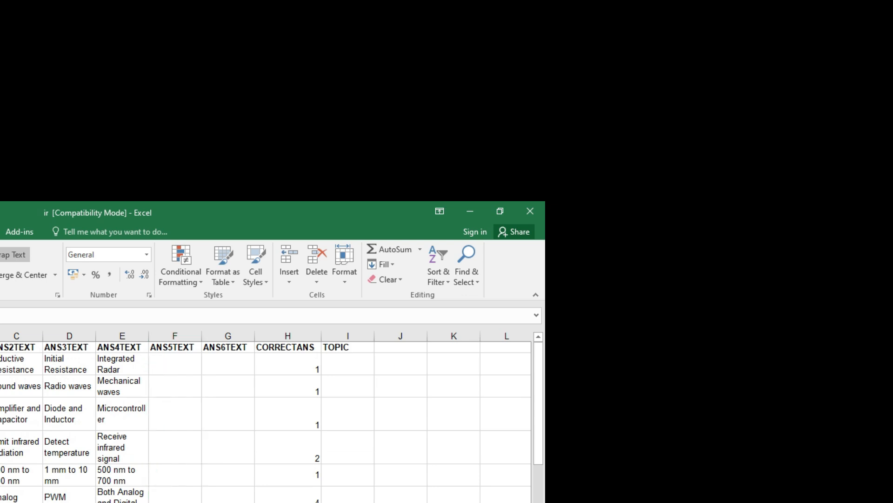
left_click(9, 346)
left_click(74, 348)
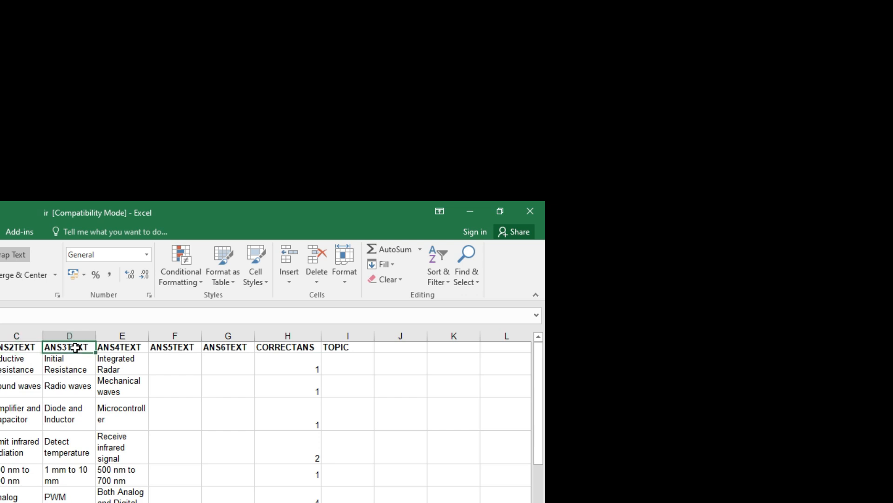
left_click(133, 347)
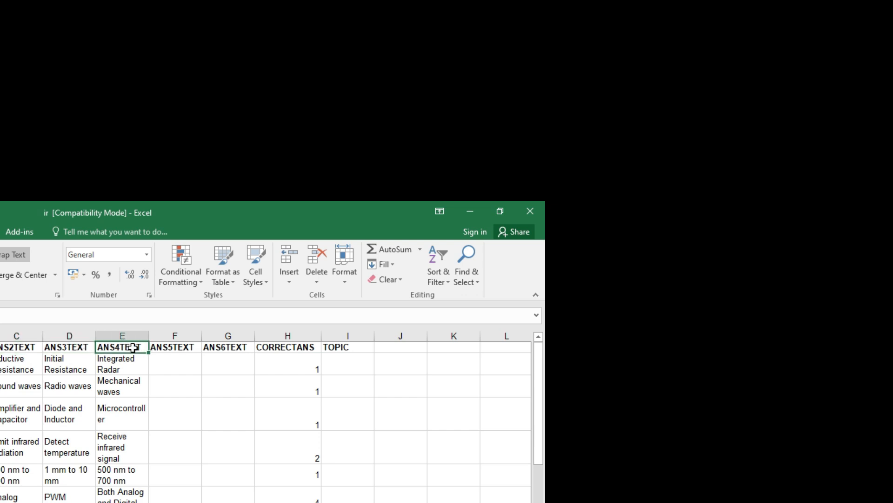
left_click(292, 366)
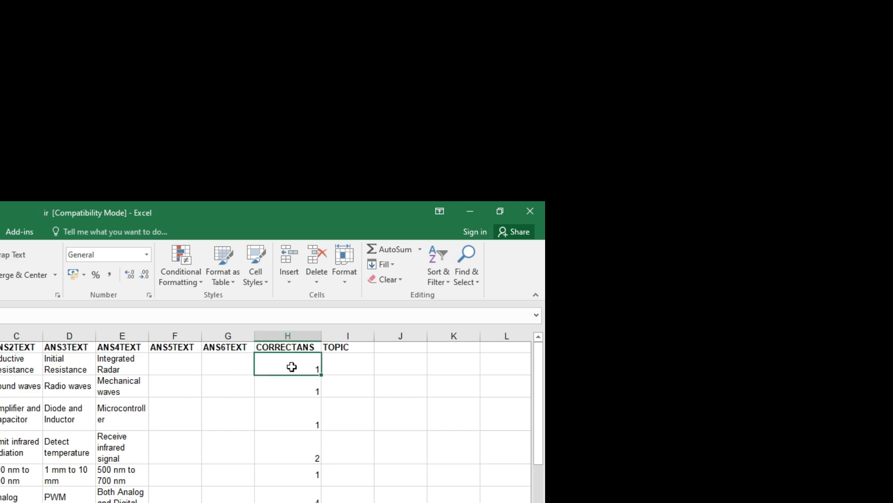
Enter IR as the topic for every question row in the TOPIC column, and save and close the workbook
left_click(342, 367)
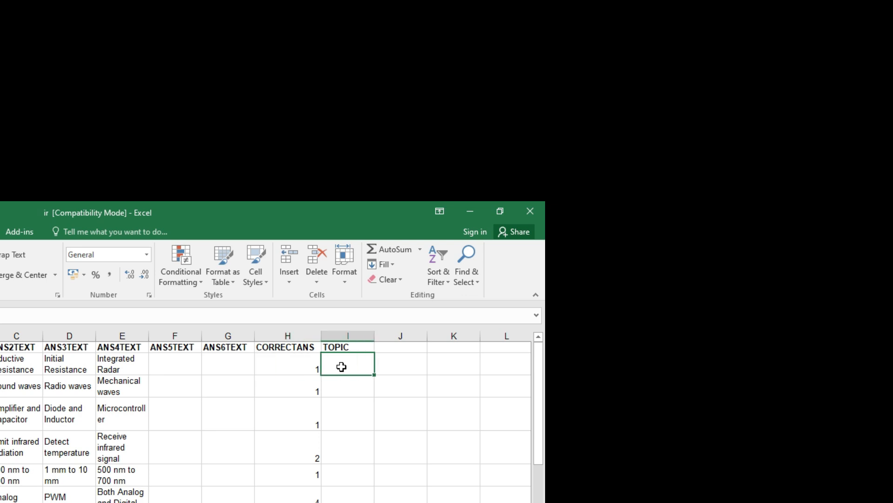
type("i")
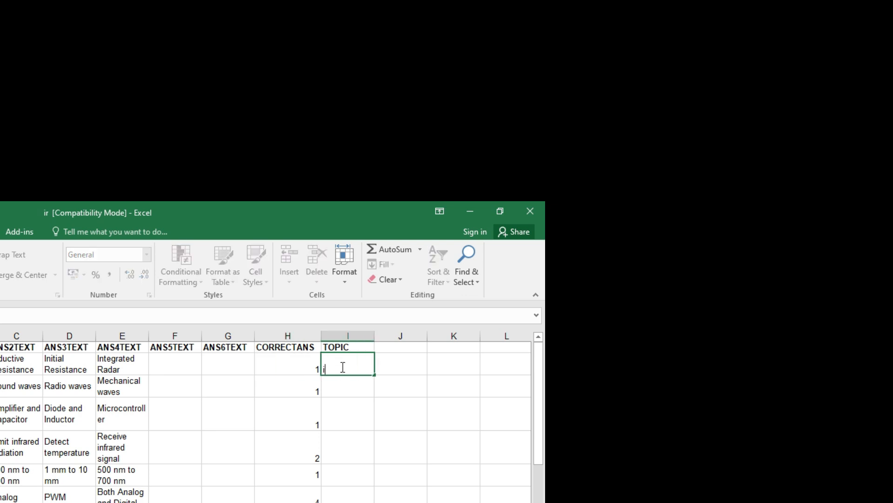
key("BackSpace")
type("IR")
key("Return")
left_click(356, 366)
left_click_drag(375, 374, 374, 502)
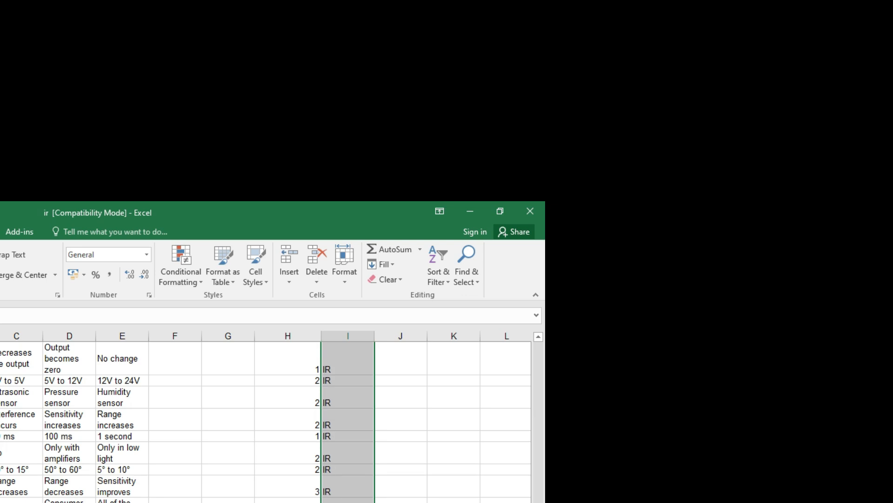
scroll(265, 421, "up", 10)
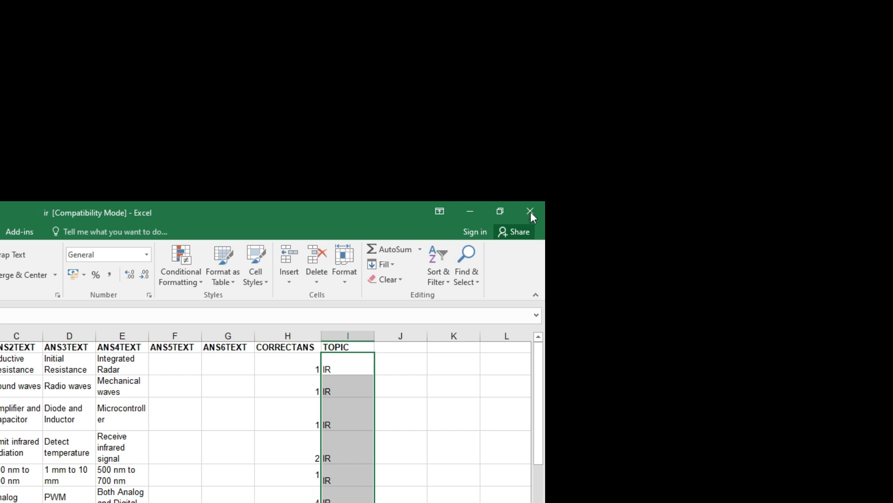
left_click_drag(541, 386, 540, 500)
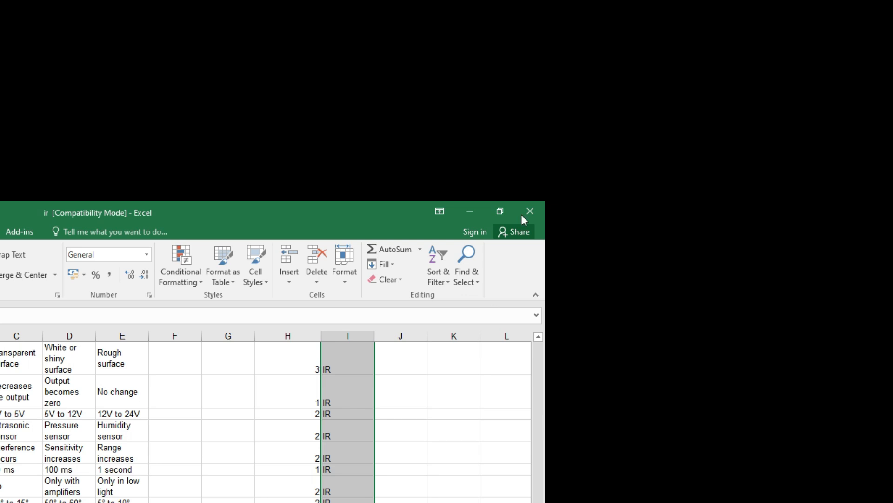
left_click(538, 205)
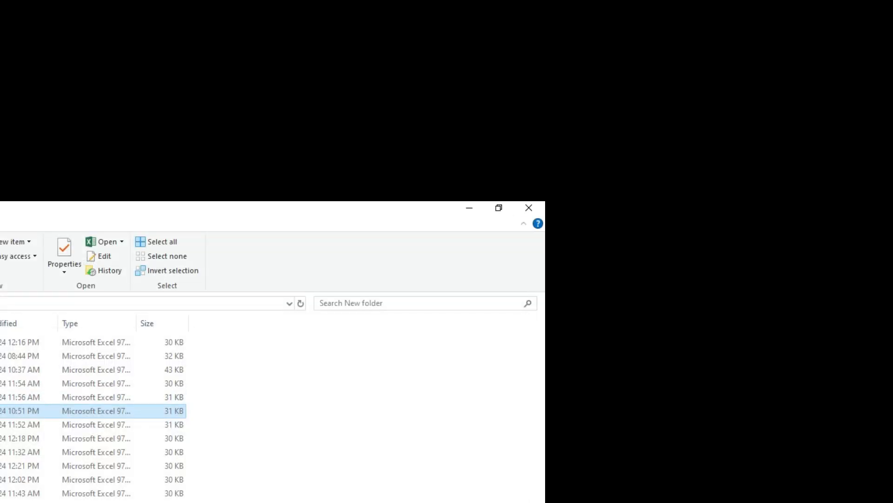
Switch to the browser and upload the ir workbook from the New folder in MCQ Questions KIET to the course
key("alt+Tab")
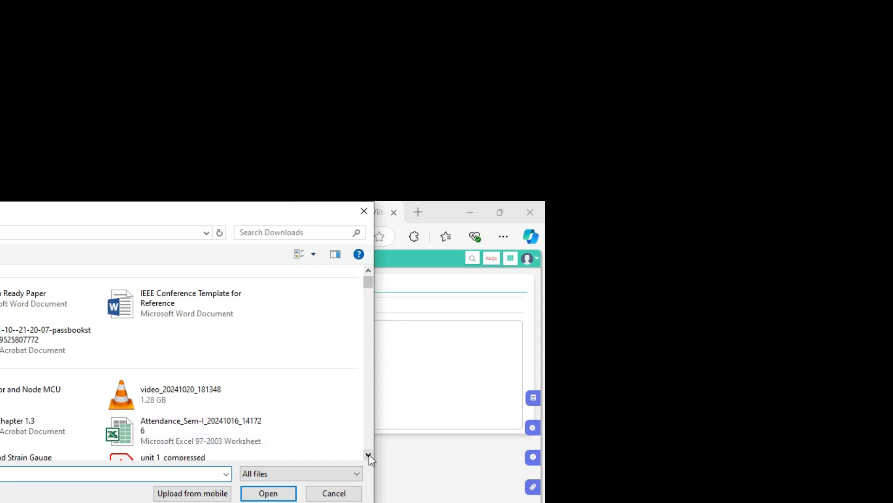
scroll(369, 454, "down", 2)
double_click(192, 431)
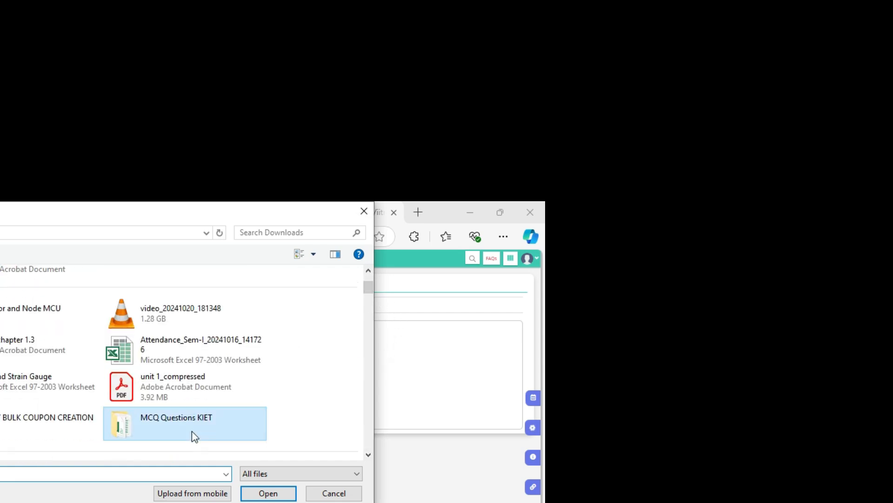
double_click(19, 291)
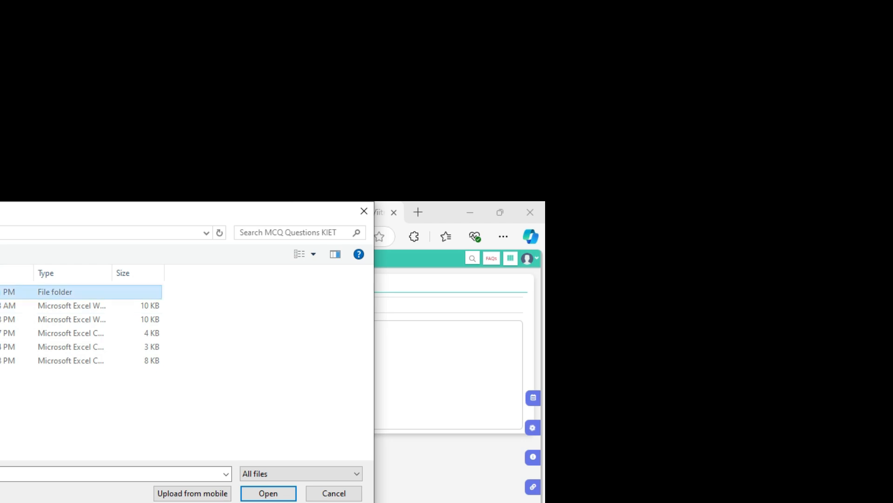
double_click(19, 360)
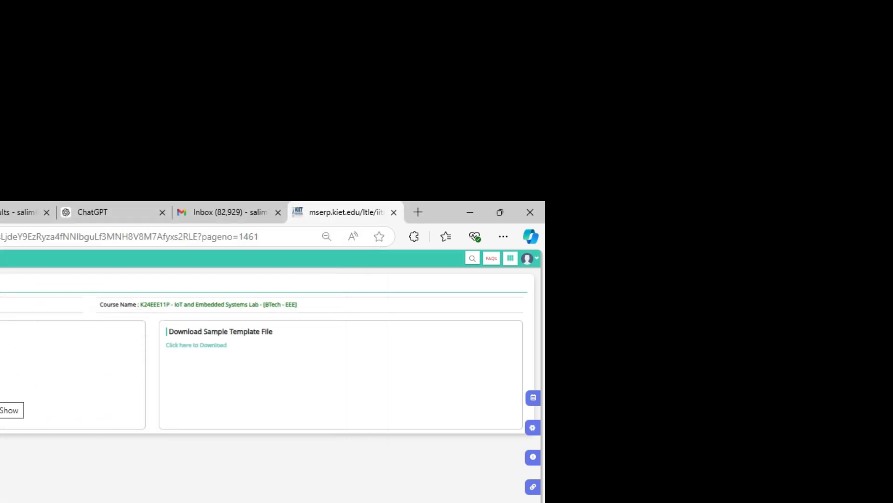
left_click(9, 409)
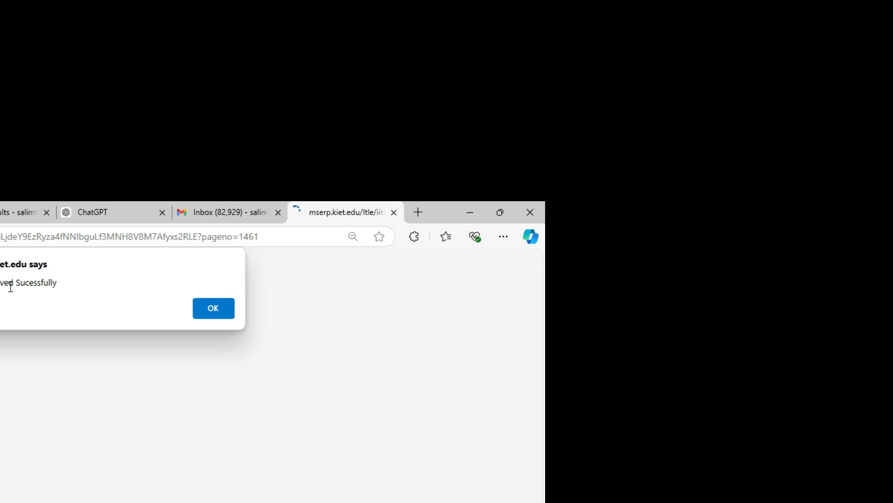
Acknowledge the question upload and look over the question entry page down to the saved question list
left_click(218, 314)
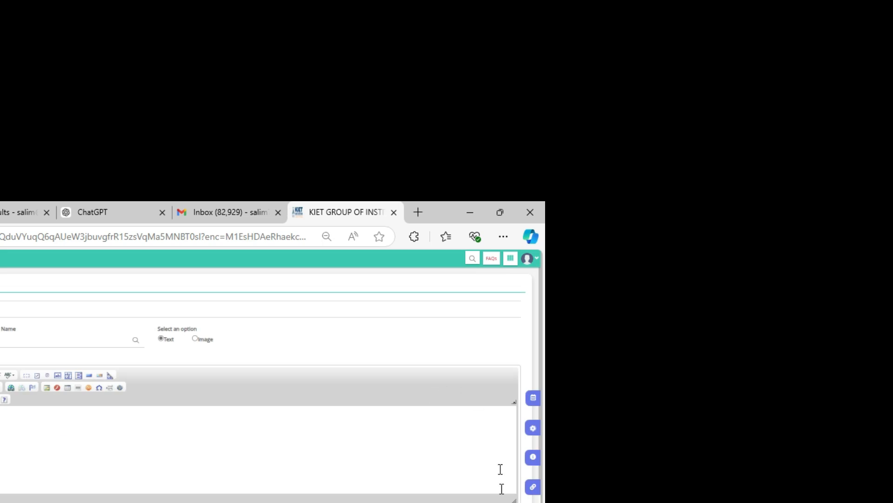
scroll(266, 381, "down", 10)
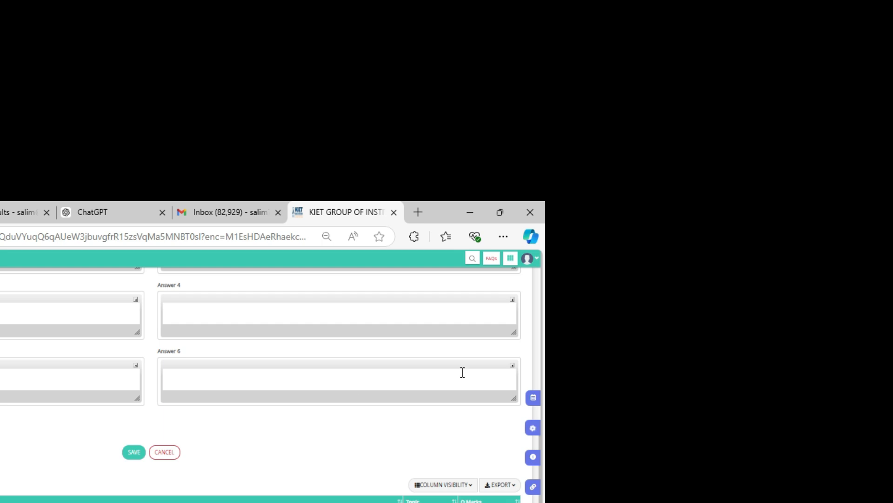
scroll(541, 344, "up", 10)
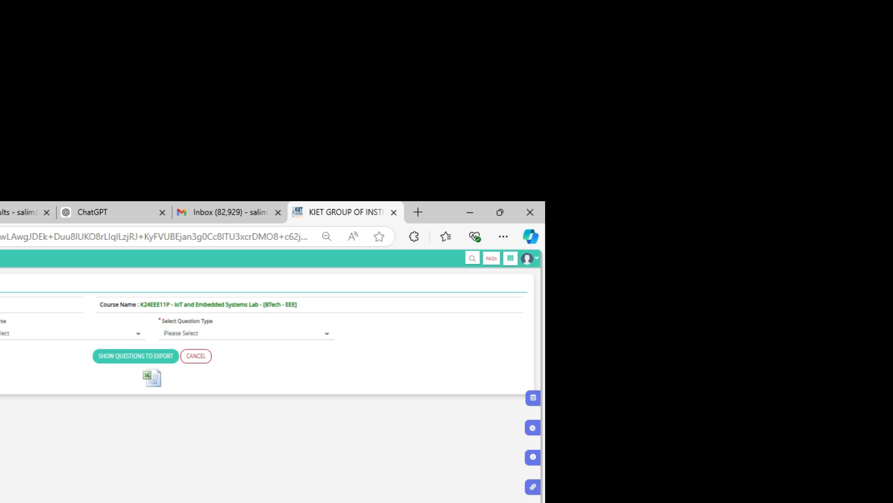
Show the Objective Type questions of the IoT and Embedded Systems Lab course for export, and review the listed questions and their topics
left_click(12, 333)
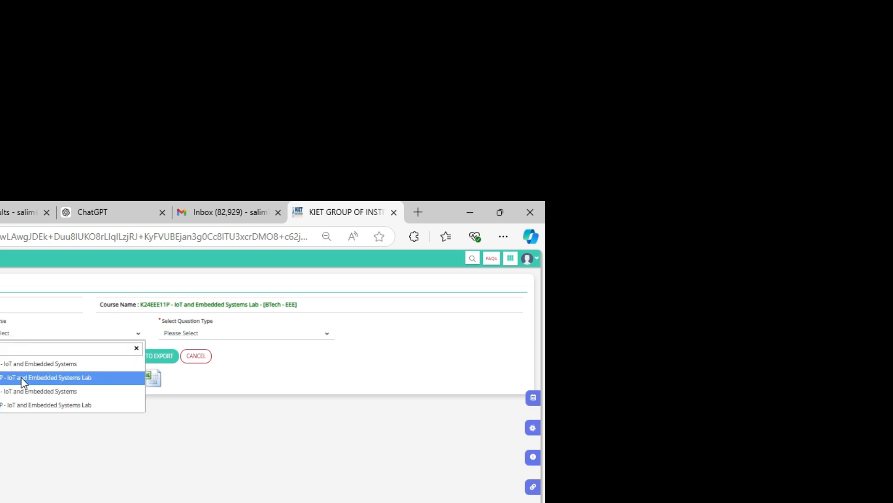
left_click(40, 383)
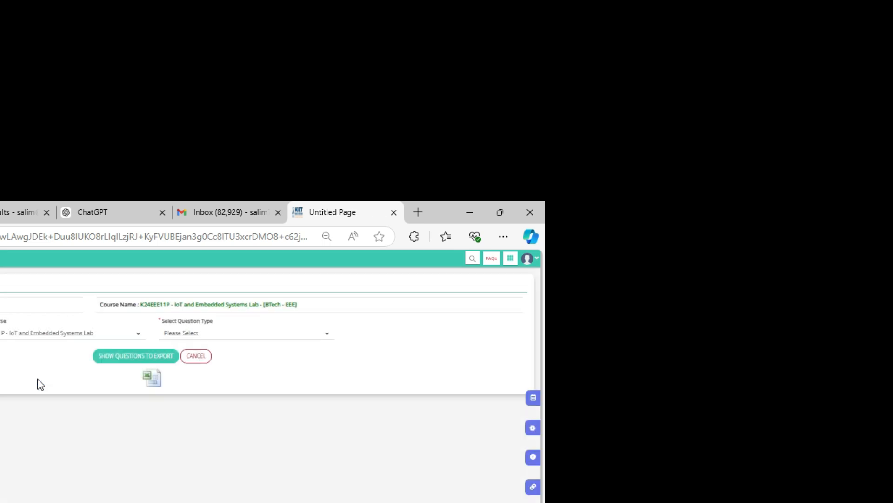
left_click(198, 334)
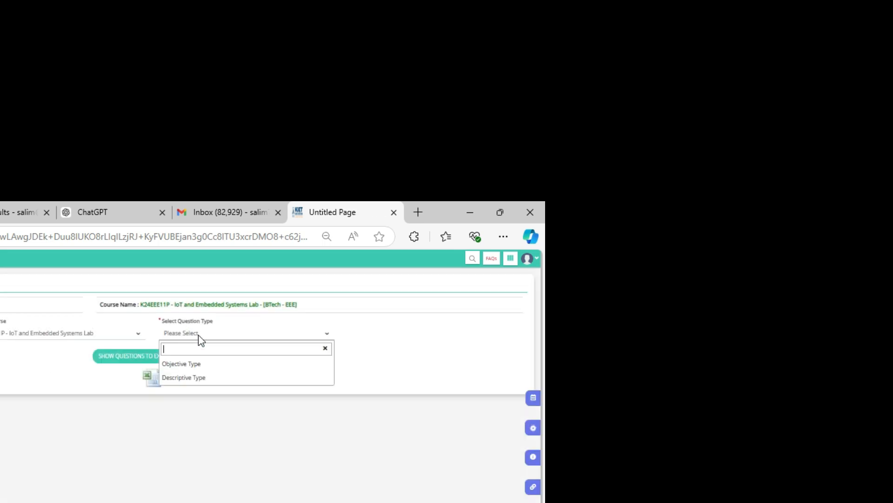
left_click(209, 367)
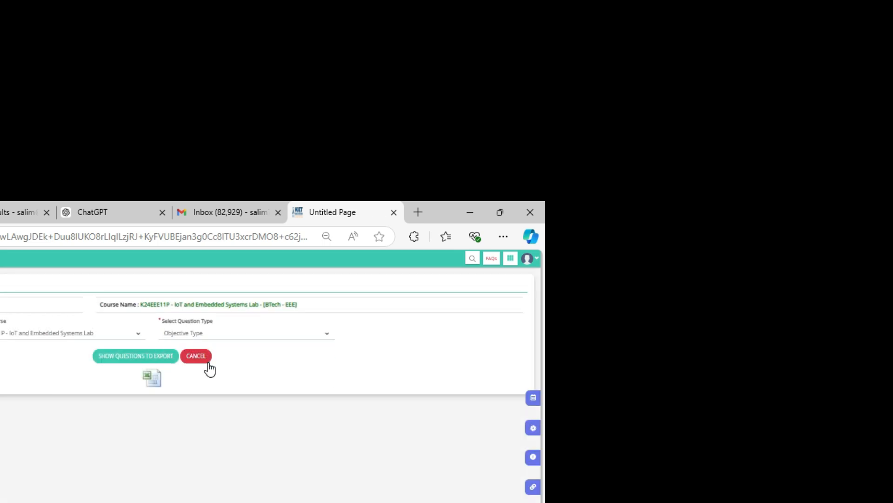
left_click(122, 360)
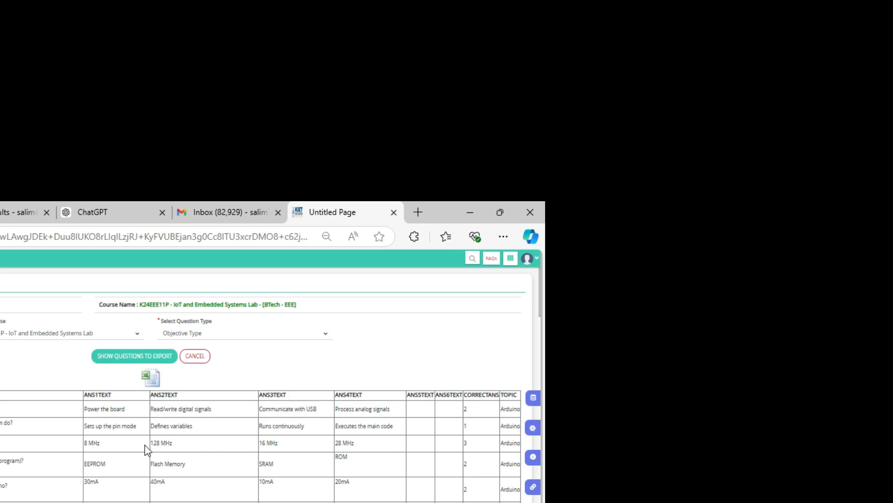
left_click_drag(541, 315, 541, 502)
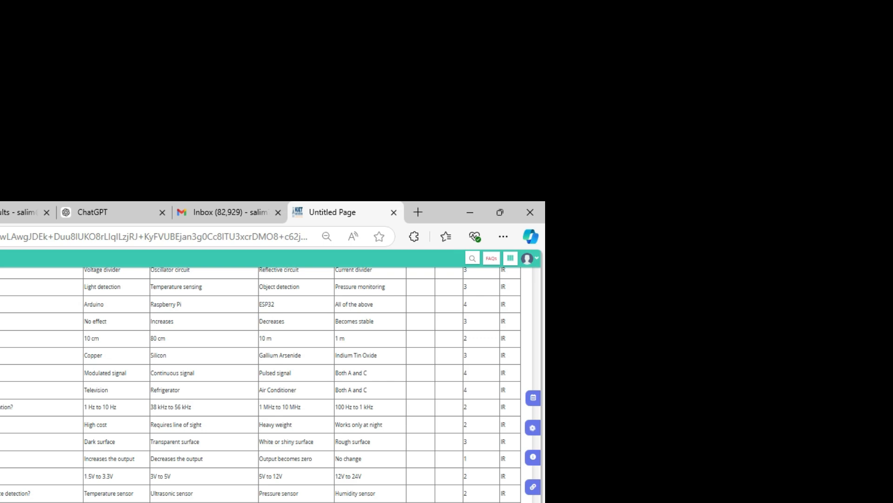
scroll(260, 384, "up", 8)
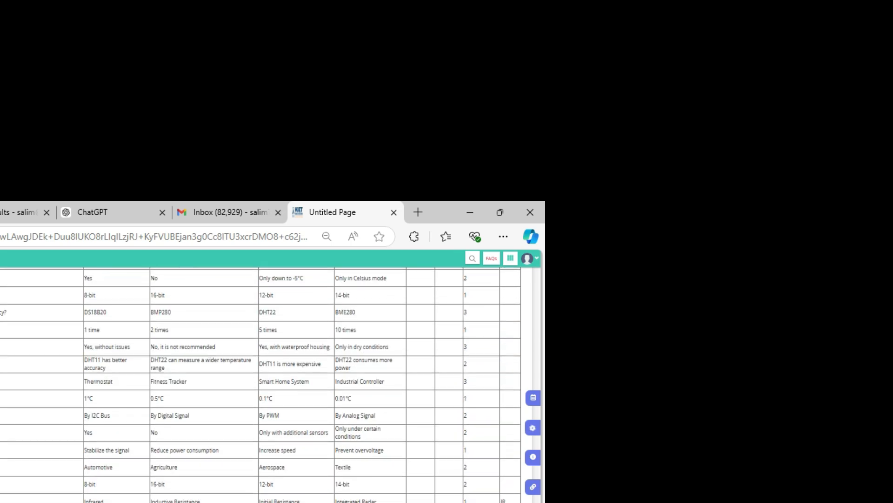
left_click_drag(541, 502, 537, 256)
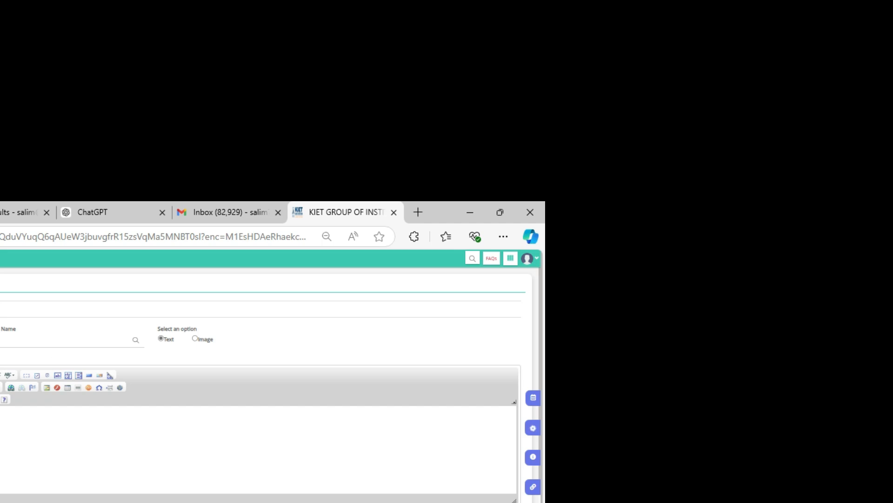
Schedule the test for 22 October 2024, 11:00 to 11:30 PM, with a 00:30:00 duration, and enable the after-test option and full randomization
key("alt+Left")
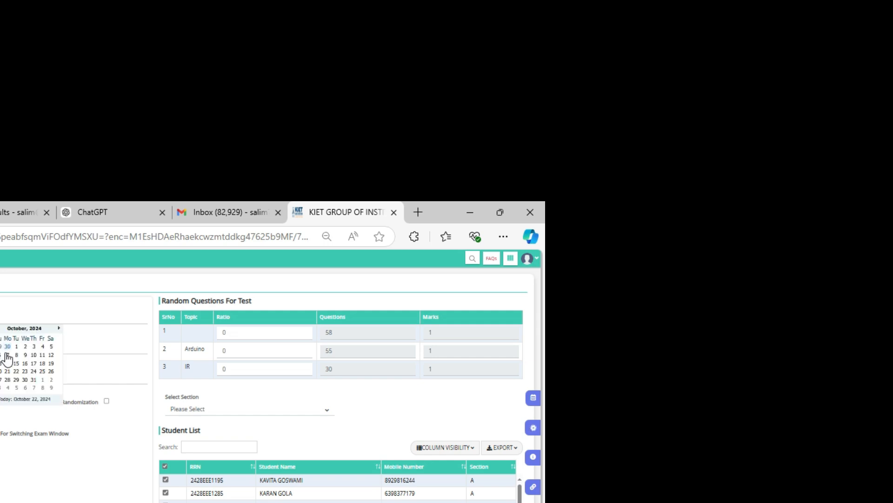
left_click(20, 376)
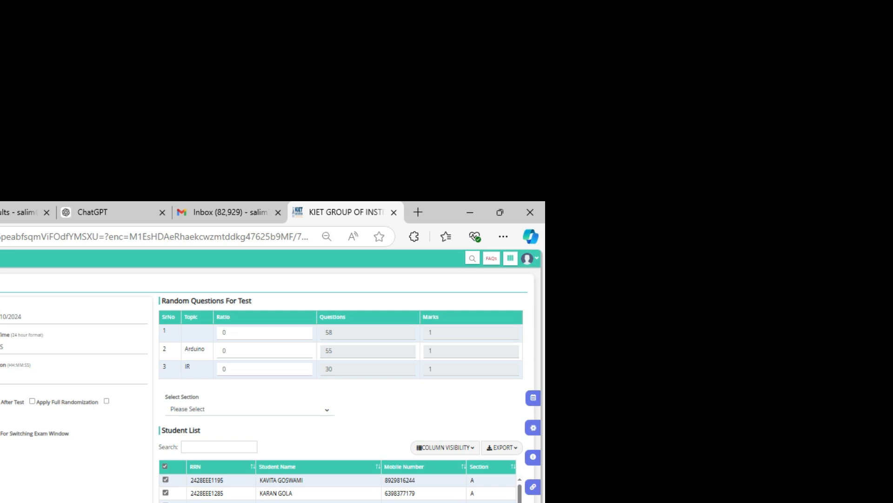
left_click(2, 347)
key("Tab")
left_click(47, 376)
key("Tab")
left_click(31, 401)
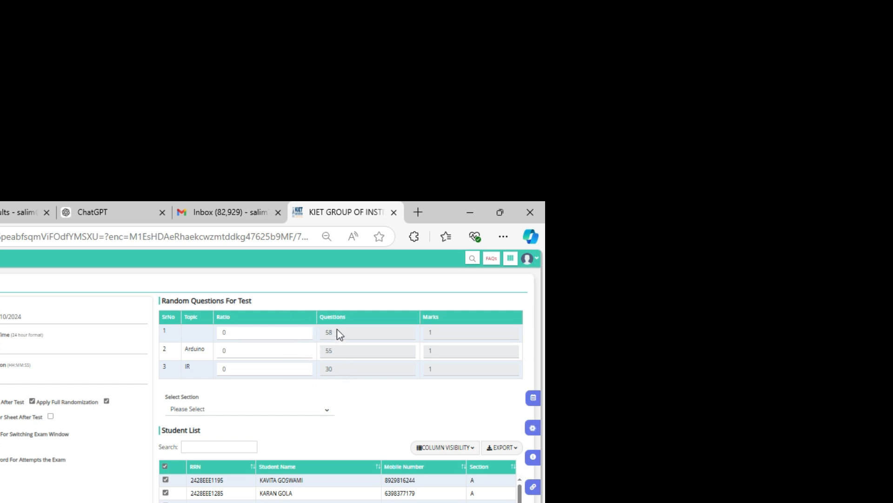
Set the random question ratio to 5 for the unnamed, Arduino and IR topics
double_click(245, 364)
key("Tab")
left_click_drag(233, 367, 218, 336)
type("555")
Select section A for the test and save the test schedule
left_click(246, 411)
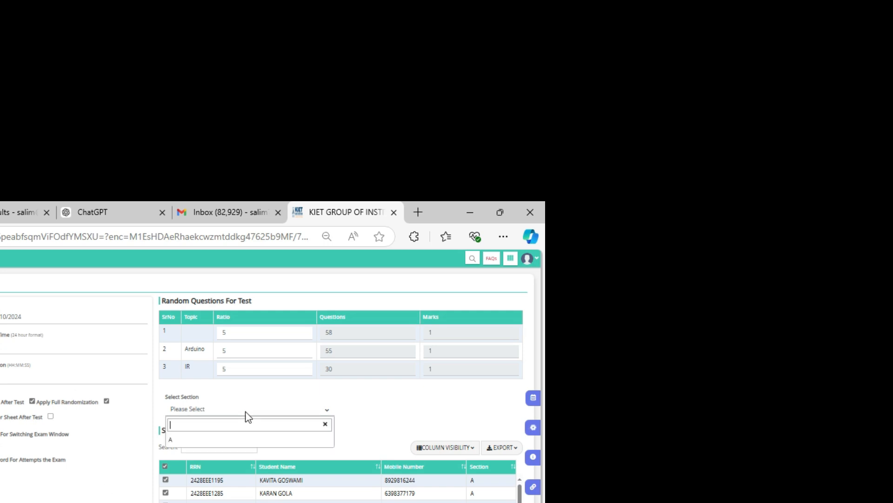
left_click(237, 439)
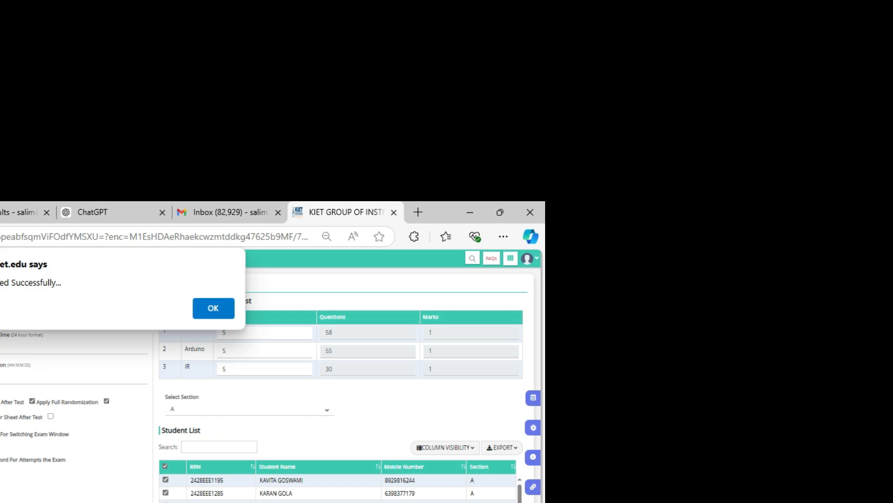
left_click(219, 310)
left_click(213, 310)
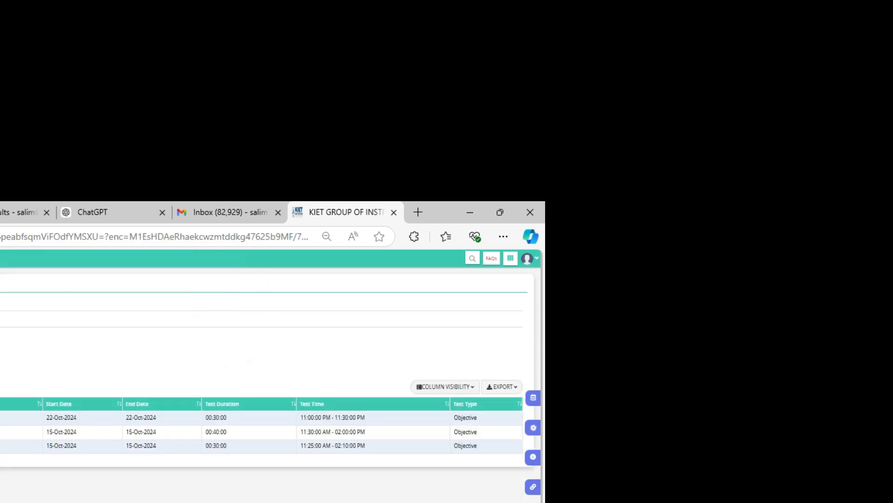